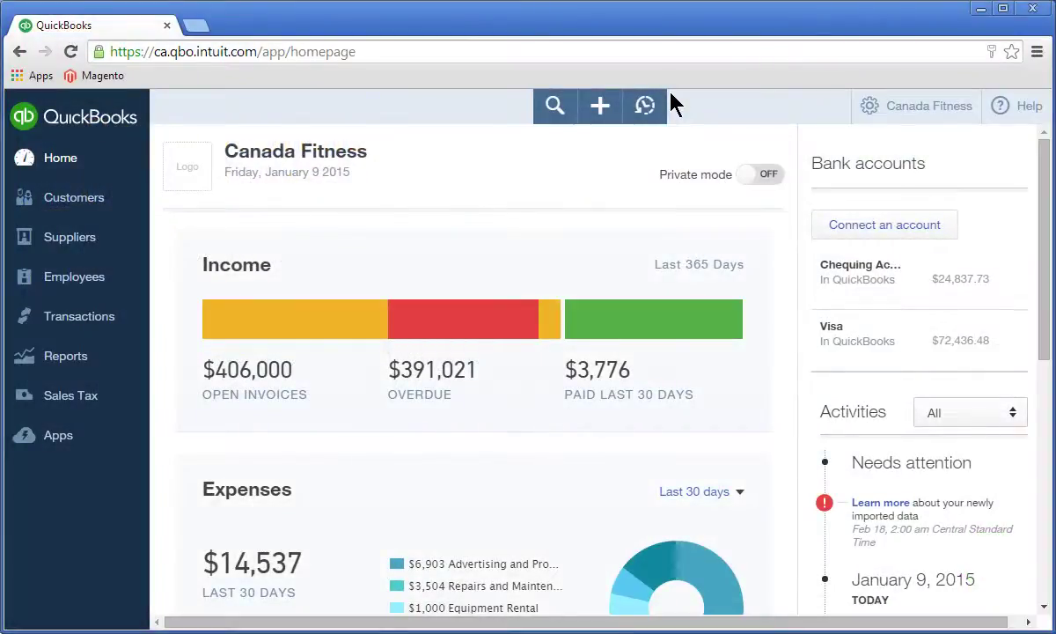
Start a new blank invoice from the Create menu.
{"action": "left_click", "coordinate": [615, 107]}
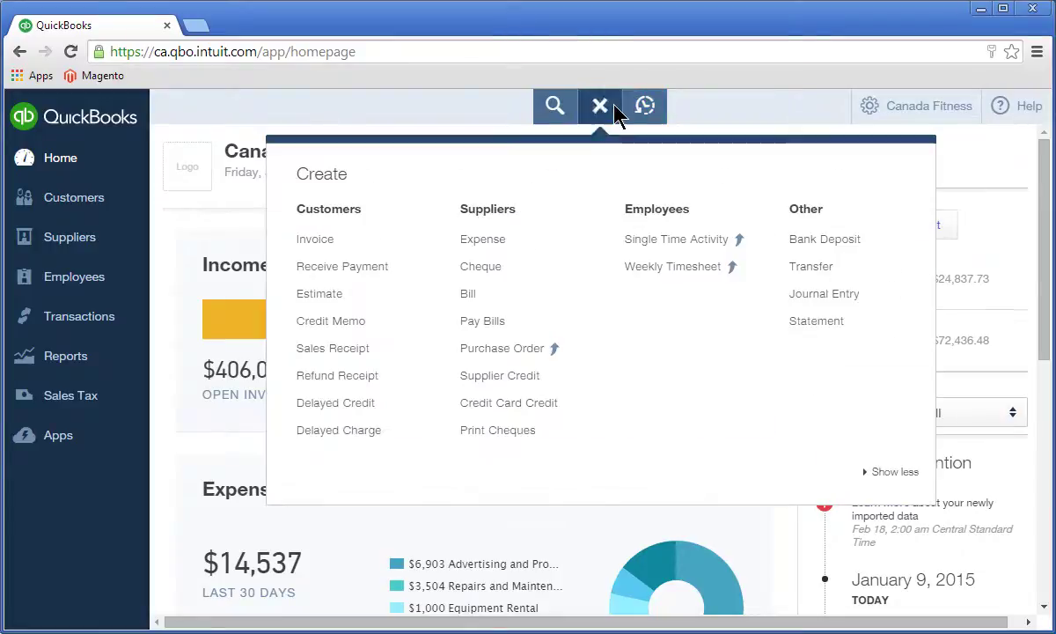
{"action": "left_click", "coordinate": [322, 241]}
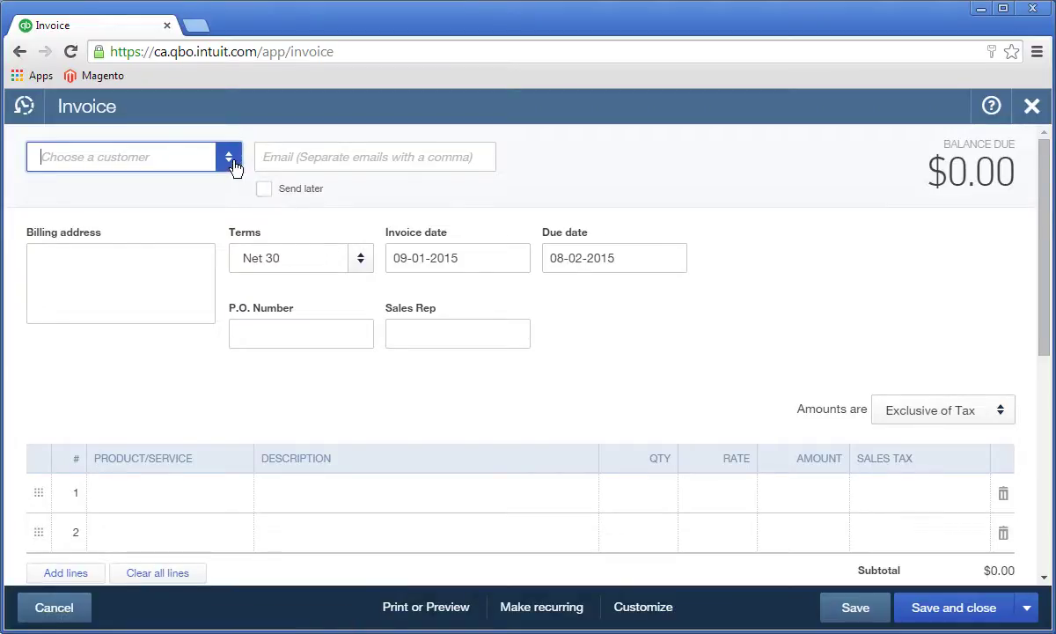
Bill the invoice to the chosen customer and change the invoice date to 15-1-14.
{"action": "left_click", "coordinate": [229, 159]}
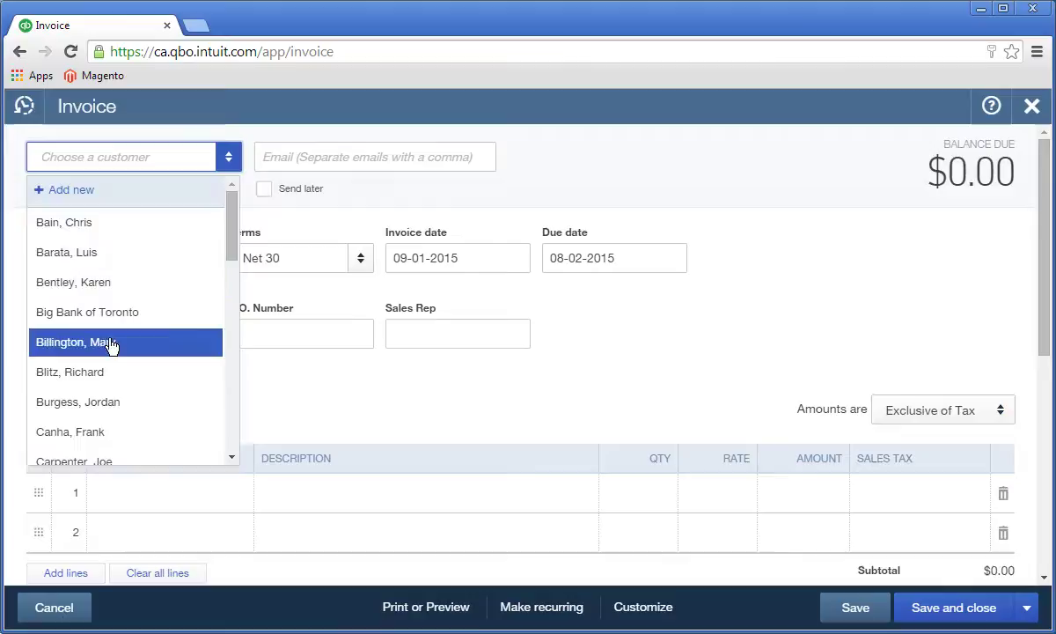
{"action": "left_click", "coordinate": [103, 373]}
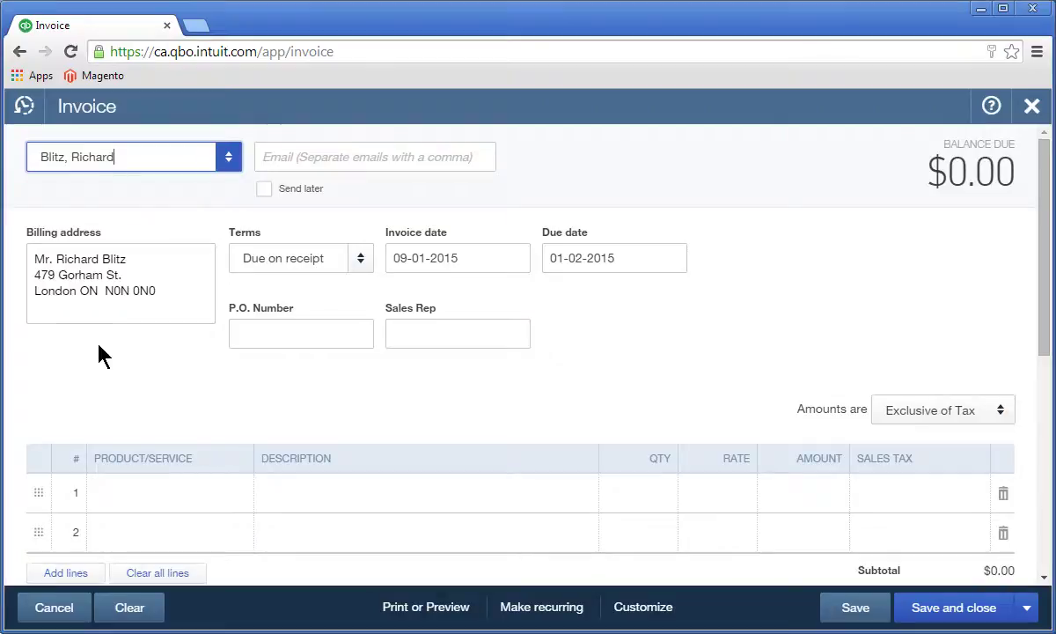
{"action": "left_click", "coordinate": [426, 264]}
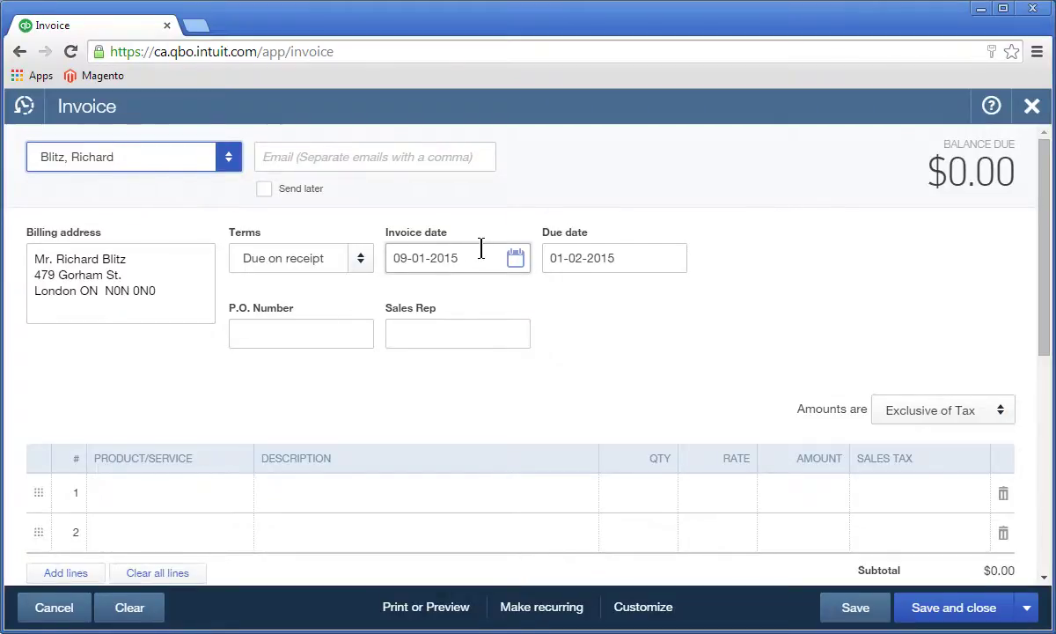
{"action": "left_click_drag", "start_coordinate": [479, 253], "coordinate": [393, 257]}
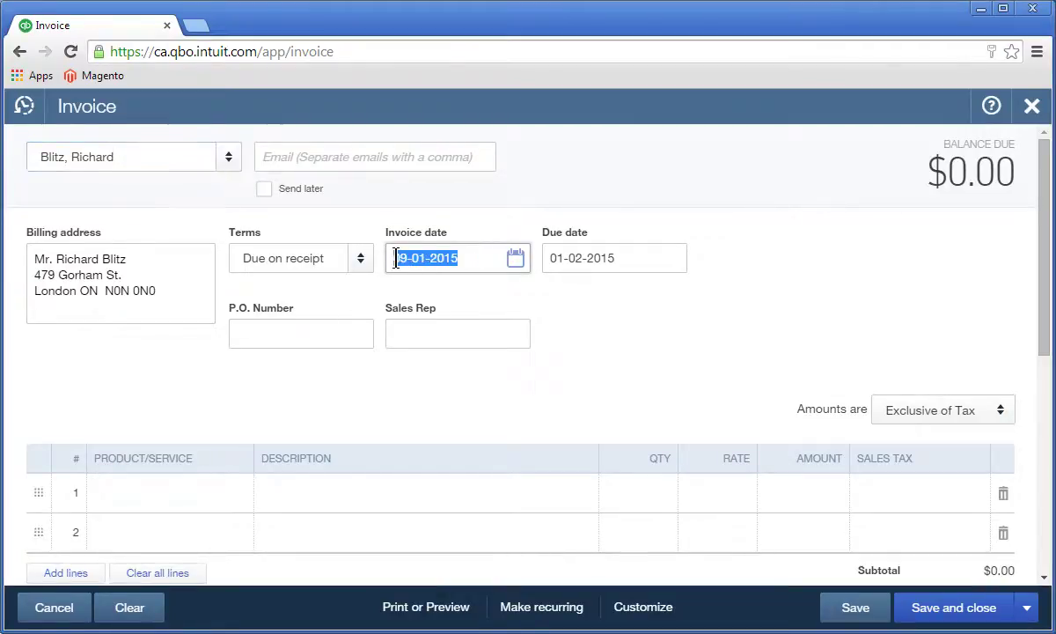
{"action": "key", "text": "BackSpace"}
{"action": "type", "text": "15-1-14"}
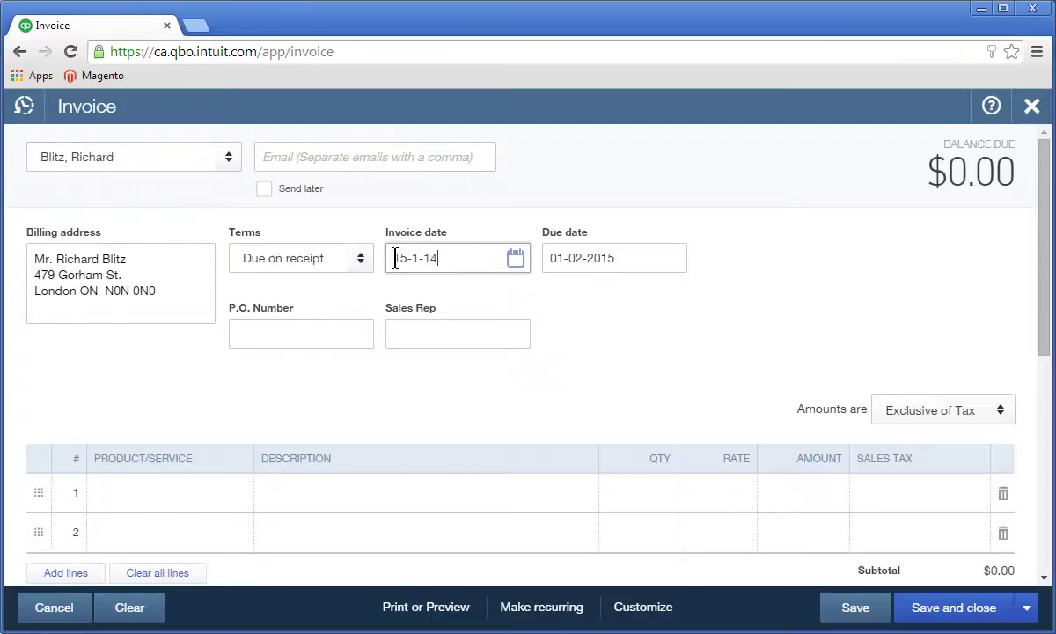
Add a $389 Fitness Assessment line item, then save and close the invoice.
{"action": "left_click", "coordinate": [180, 492]}
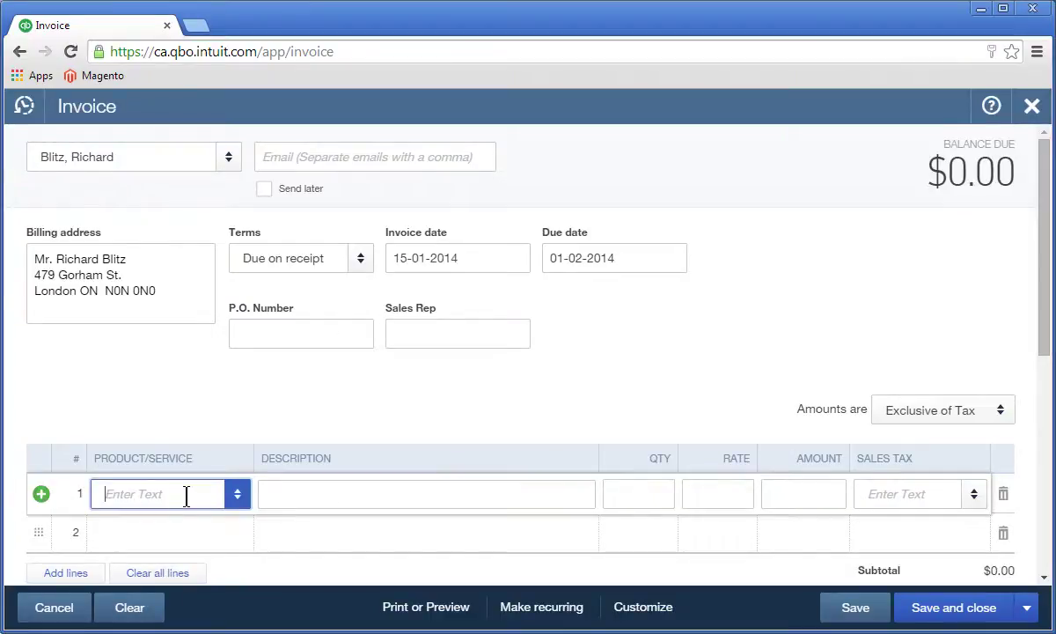
{"action": "left_click", "coordinate": [236, 499]}
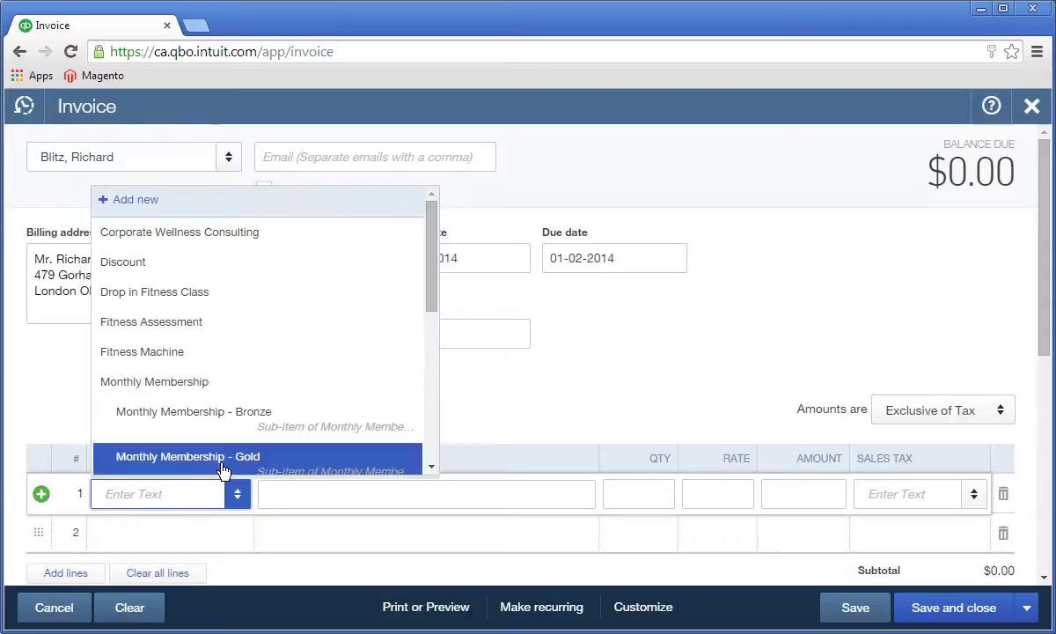
{"action": "left_click", "coordinate": [182, 328]}
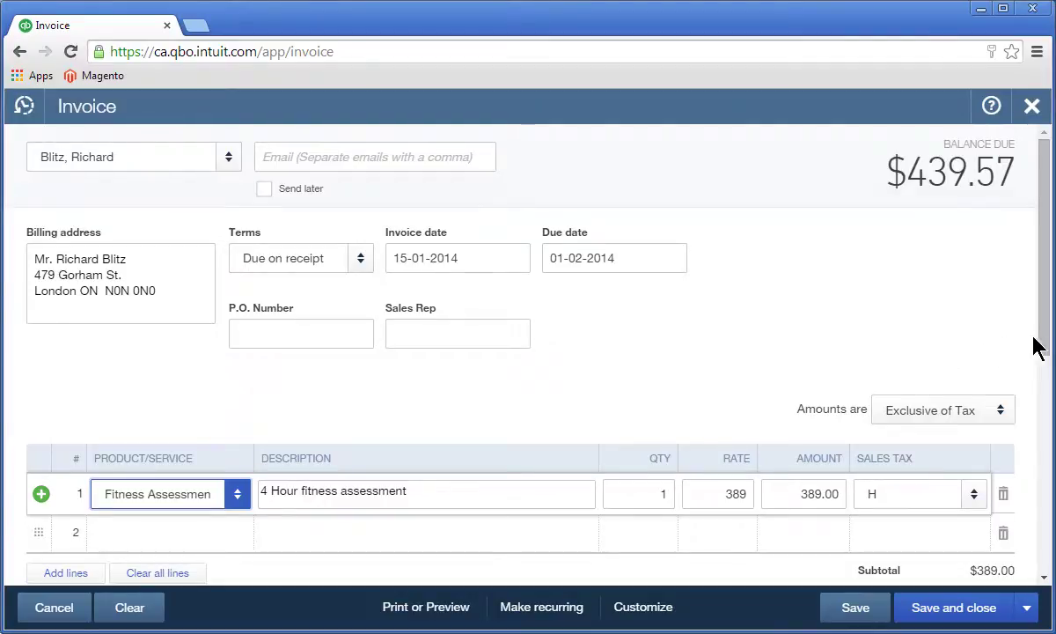
{"action": "left_click_drag", "start_coordinate": [1037, 340], "coordinate": [1039, 537]}
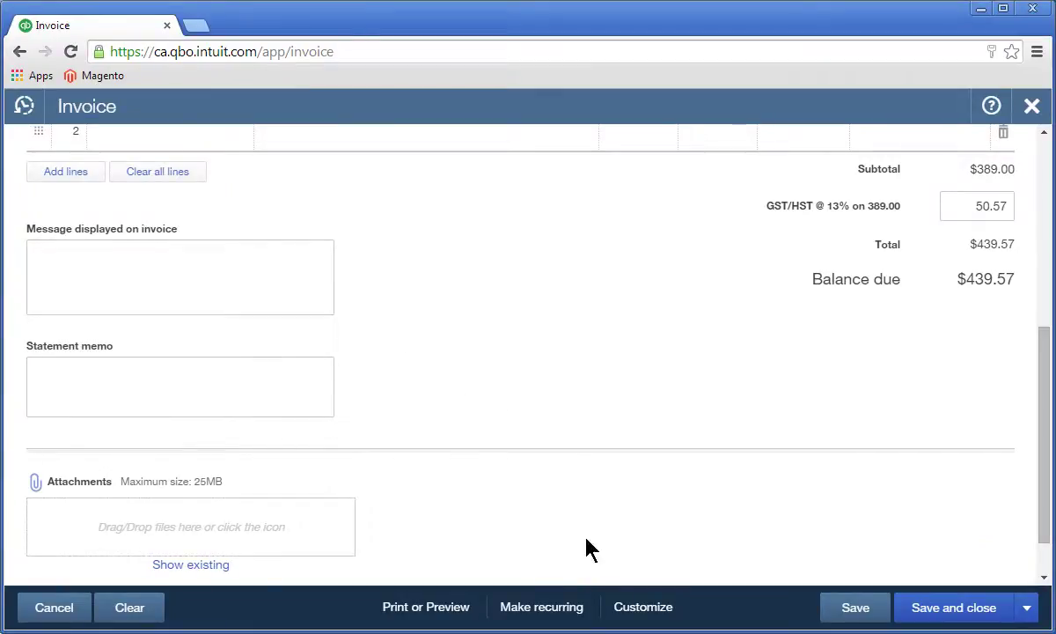
{"action": "left_click", "coordinate": [911, 604]}
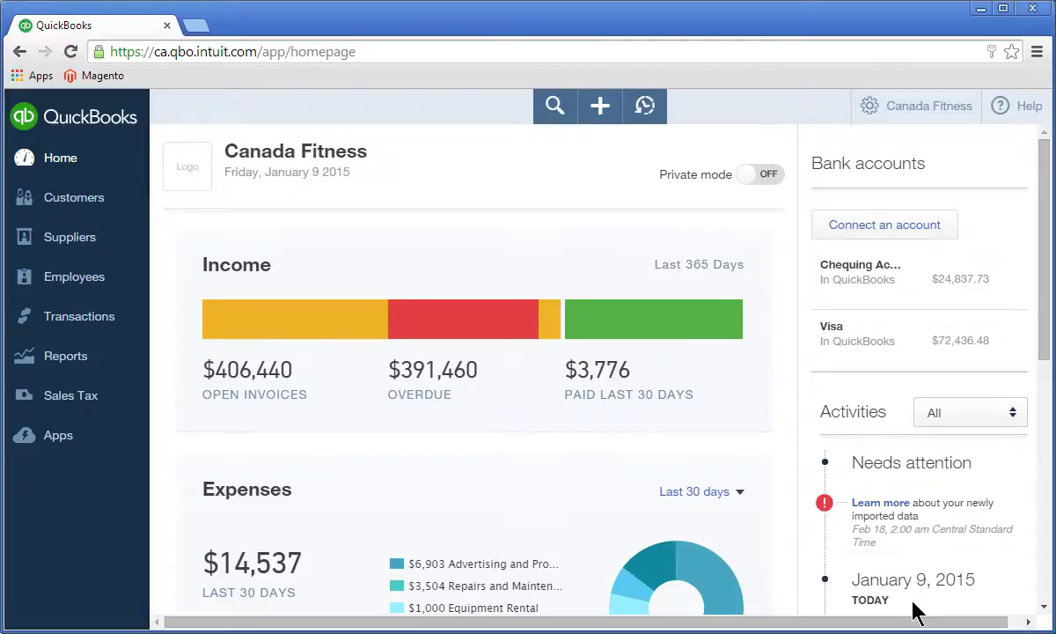
Open a new Receive Payment form from the Create menu.
{"action": "left_click", "coordinate": [608, 115]}
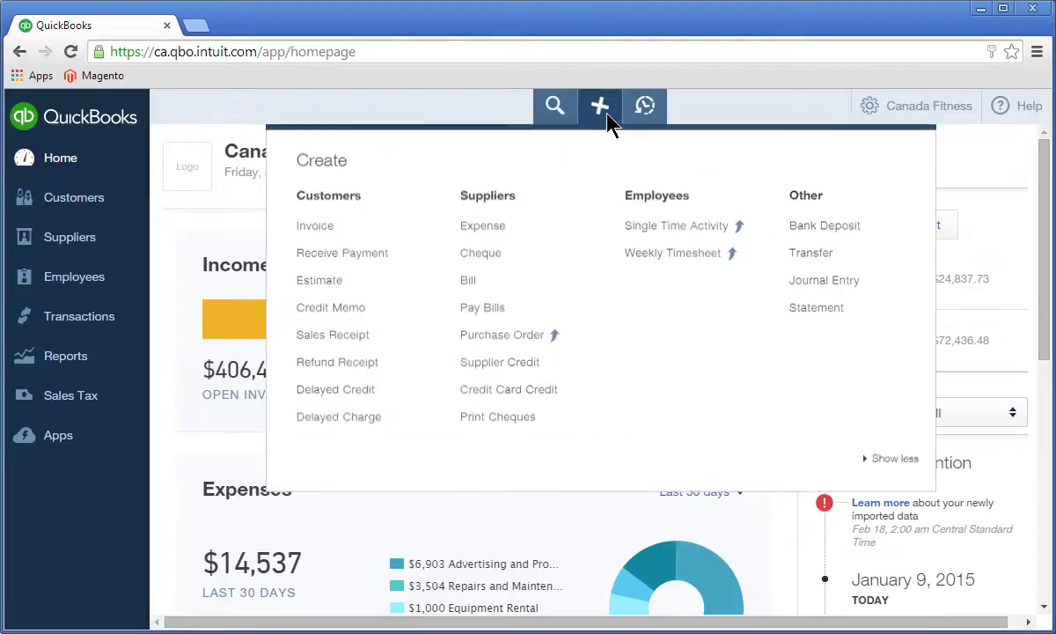
{"action": "left_click", "coordinate": [398, 265]}
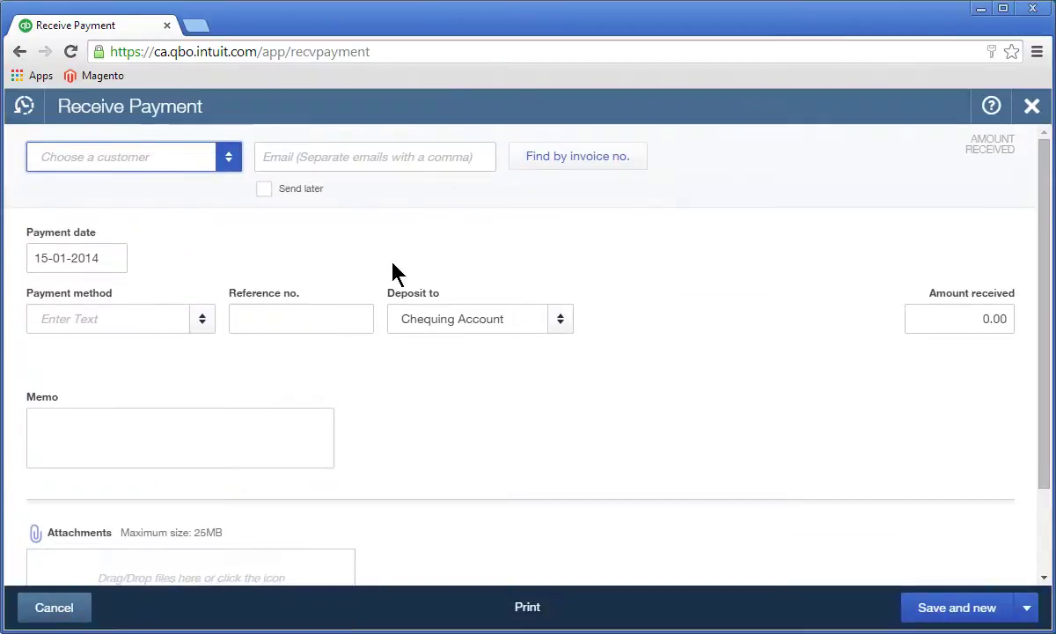
Choose the paying customer and set the payment date to 28-1-14.
{"action": "left_click", "coordinate": [230, 163]}
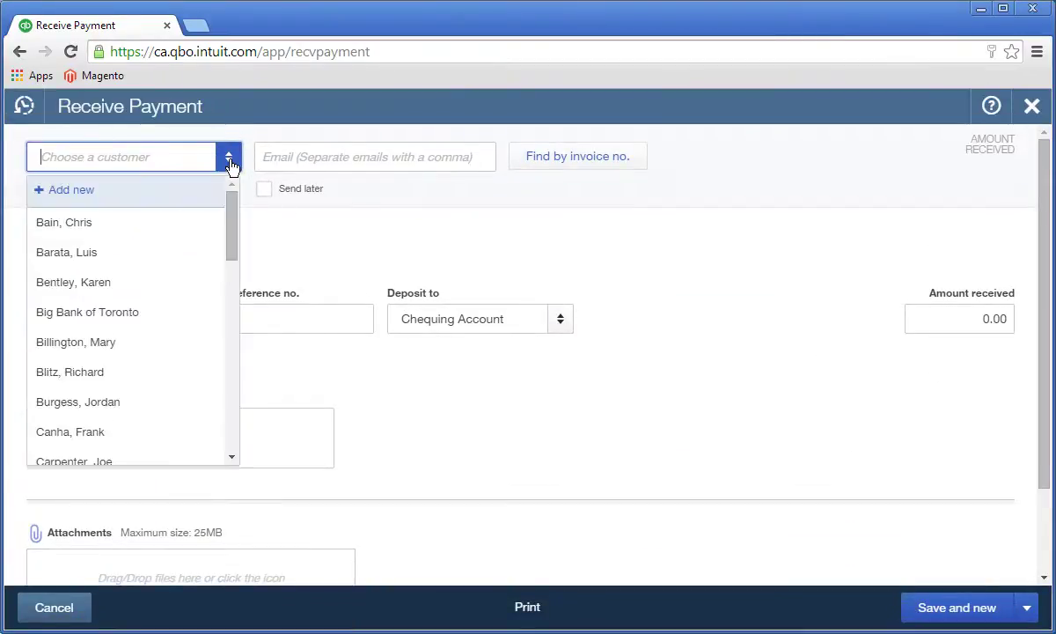
{"action": "left_click", "coordinate": [110, 373]}
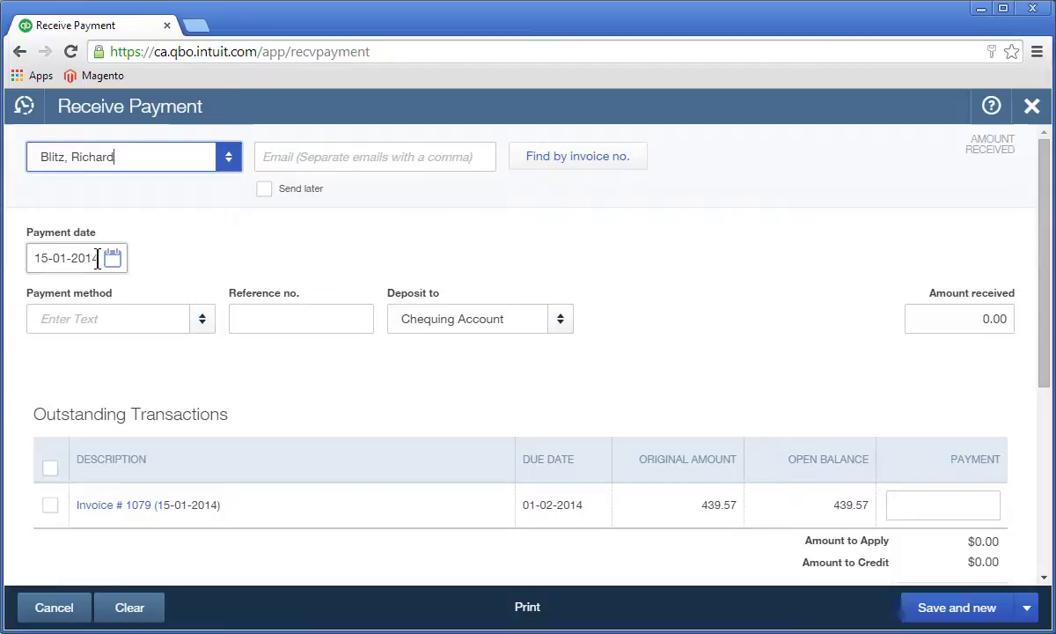
{"action": "left_click_drag", "start_coordinate": [98, 258], "coordinate": [35, 258]}
{"action": "type", "text": "28-1-14"}
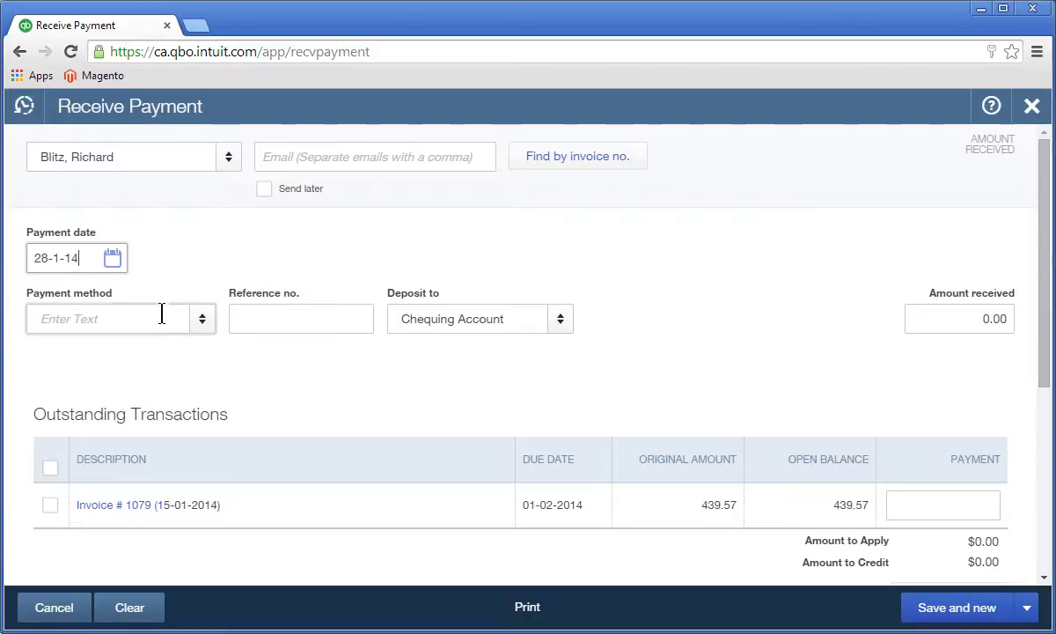
Set the payment method to Cheque with reference number 235.
{"action": "left_click", "coordinate": [203, 326]}
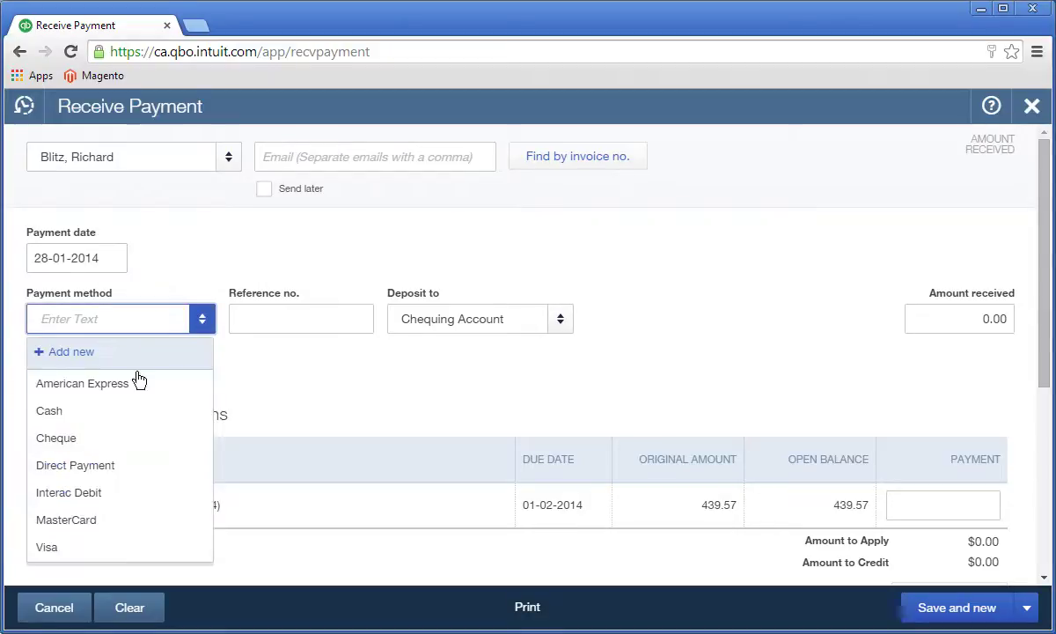
{"action": "left_click", "coordinate": [70, 437]}
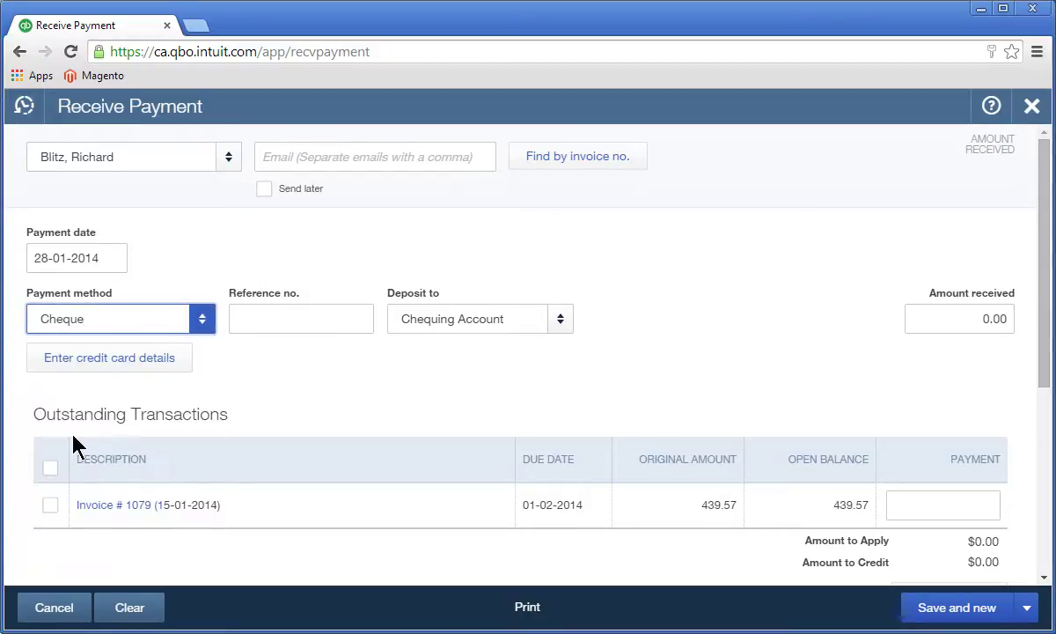
{"action": "left_click", "coordinate": [247, 320]}
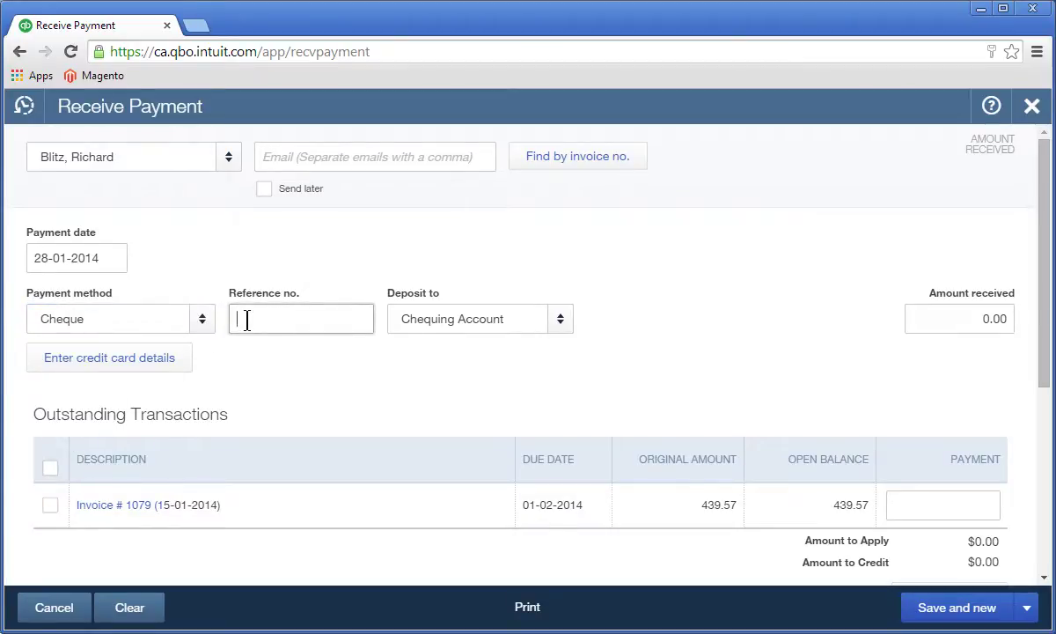
{"action": "type", "text": "215"}
Deposit $439.57 received to Undeposited Funds, then save and close the payment.
{"action": "left_click", "coordinate": [559, 319]}
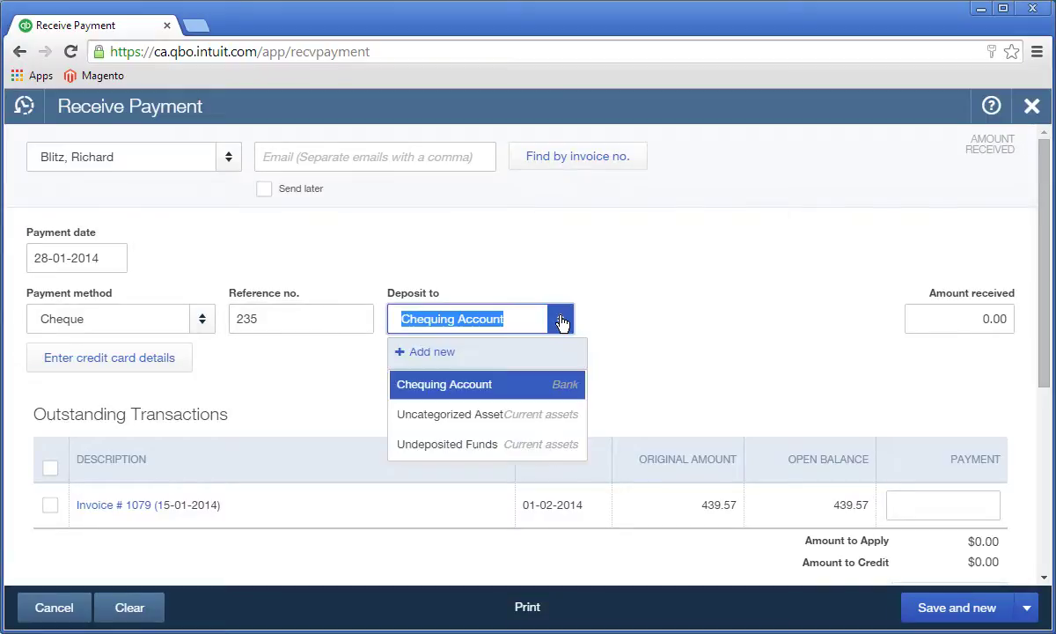
{"action": "left_click", "coordinate": [463, 445]}
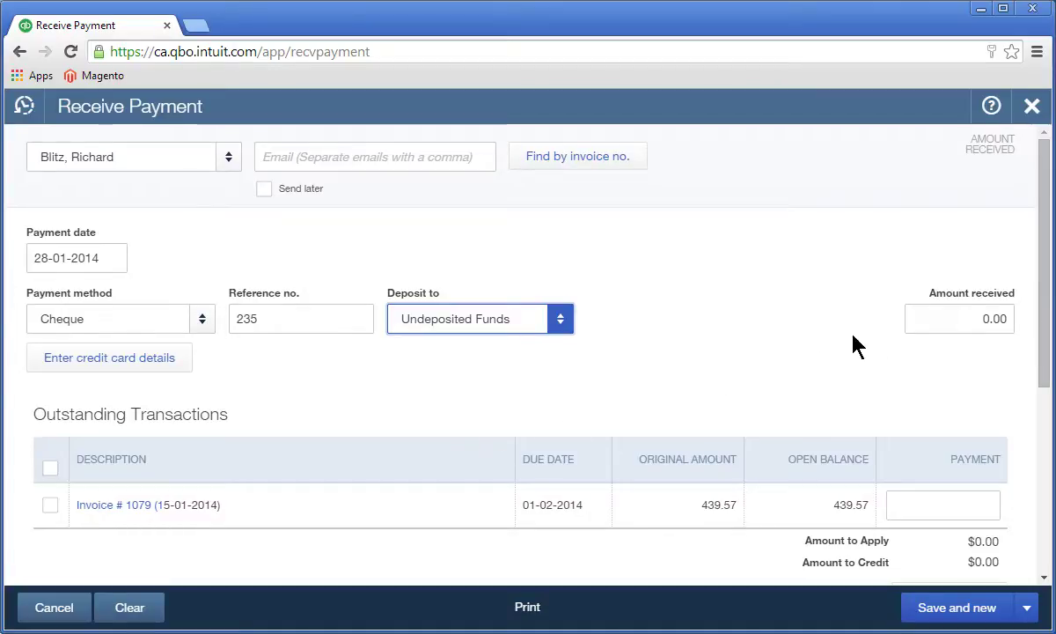
{"action": "left_click", "coordinate": [938, 318]}
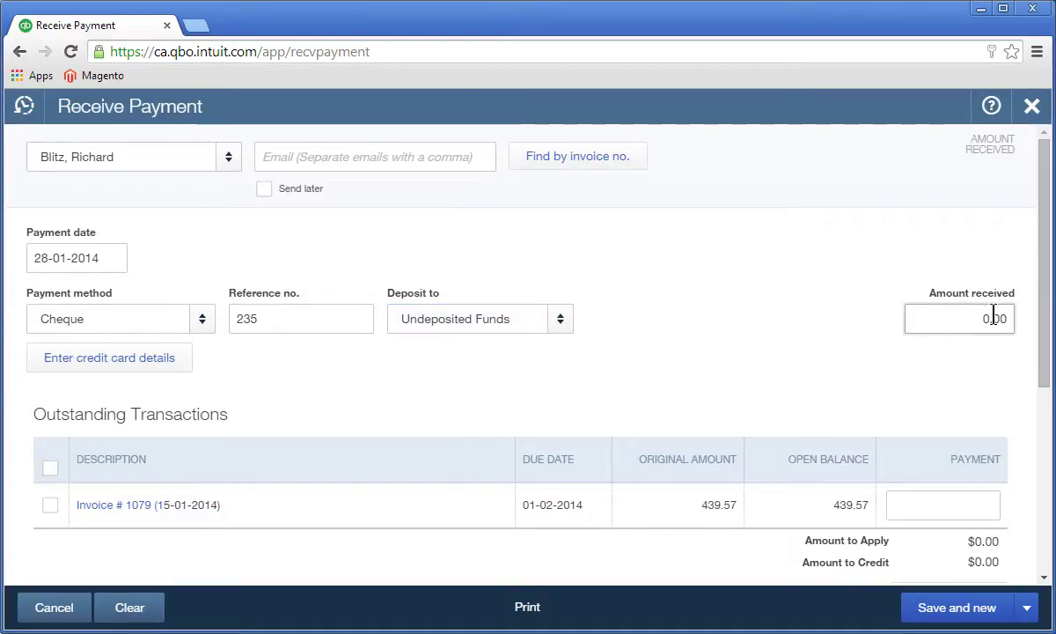
{"action": "left_click_drag", "start_coordinate": [983, 317], "coordinate": [1009, 319]}
{"action": "type", "text": "43"}
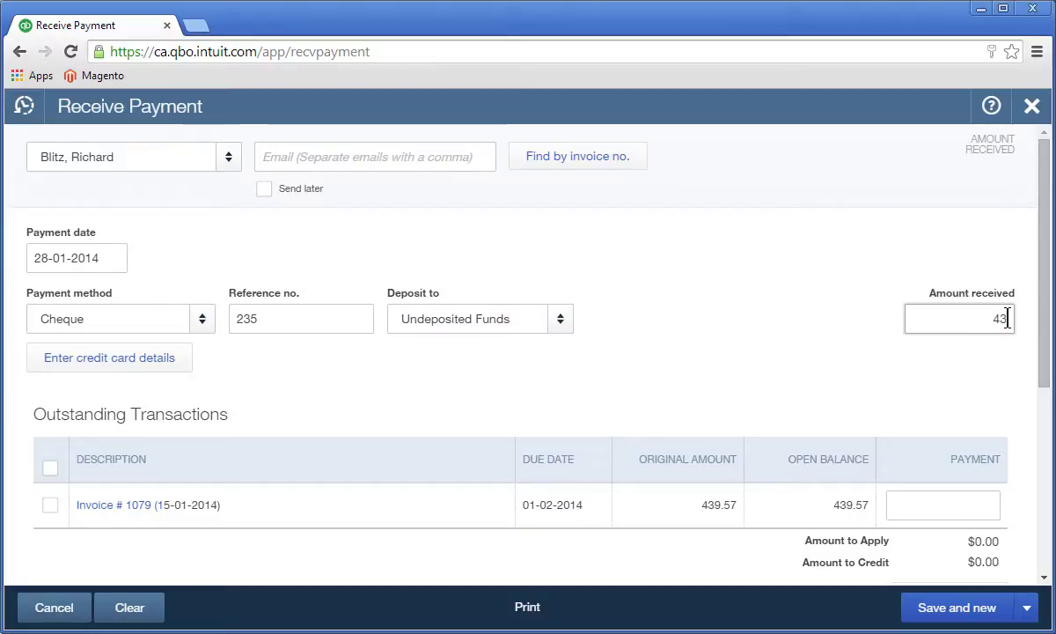
{"action": "type", "text": "9.57"}
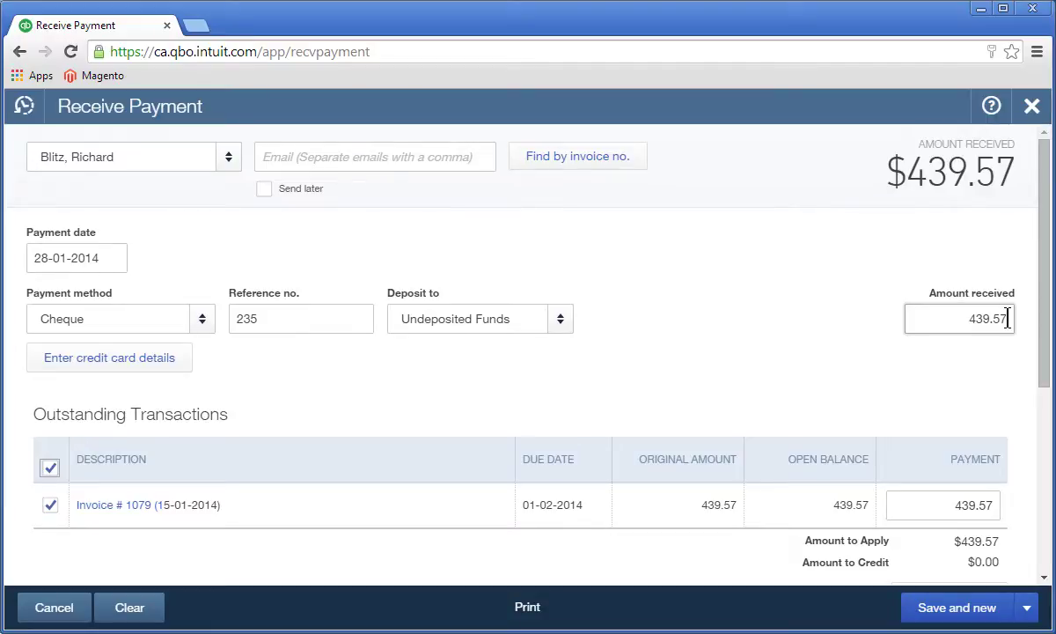
{"action": "left_click", "coordinate": [1026, 607]}
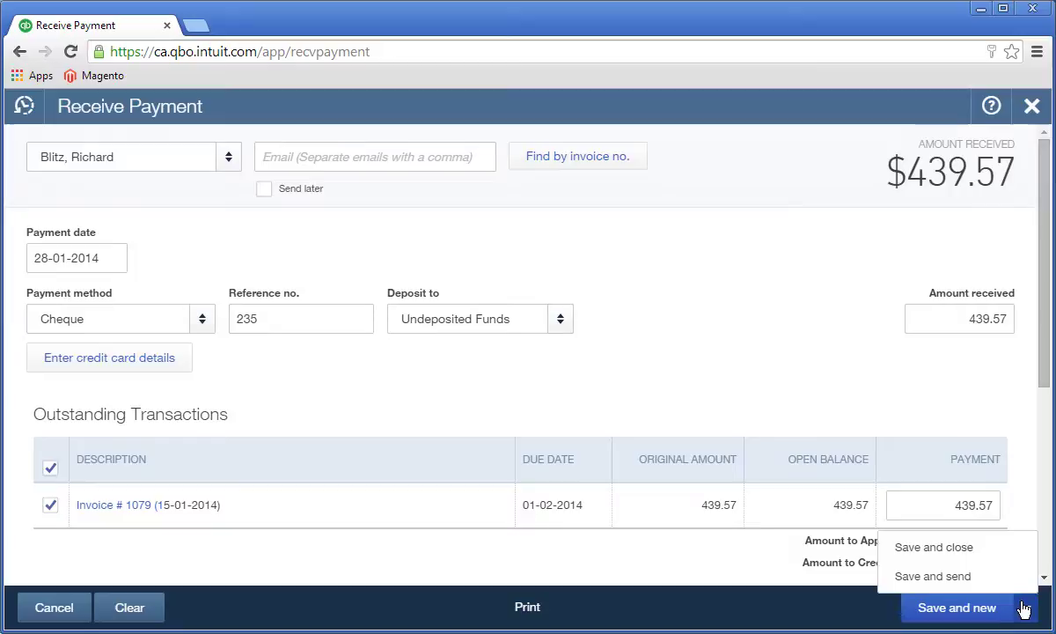
{"action": "left_click", "coordinate": [973, 551]}
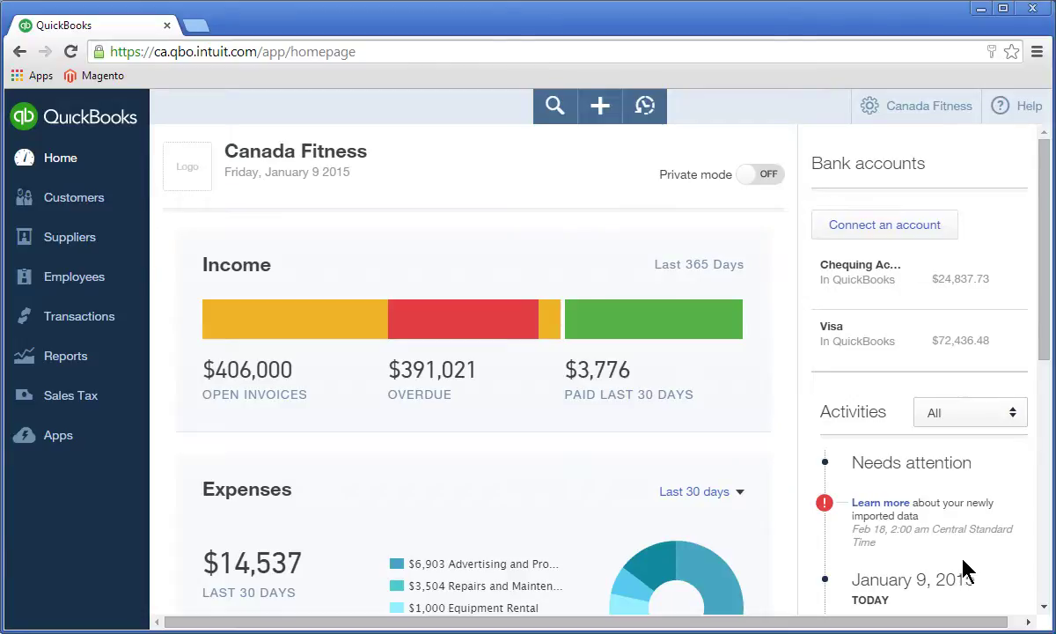
Open a new Bank Deposit form for the Chequing Account.
{"action": "left_click", "coordinate": [599, 105]}
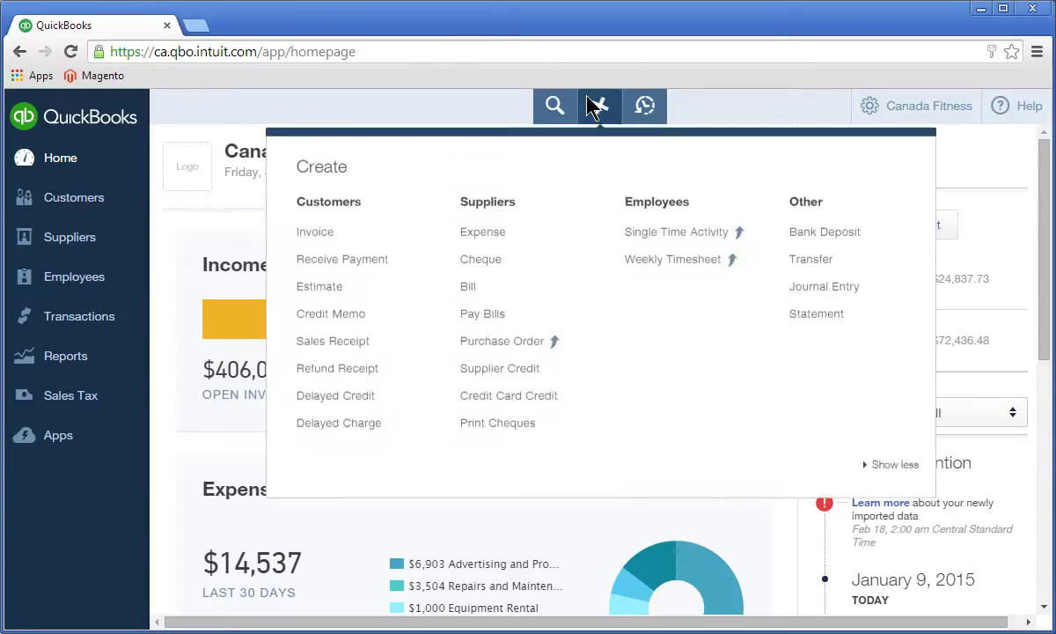
{"action": "left_click", "coordinate": [810, 242]}
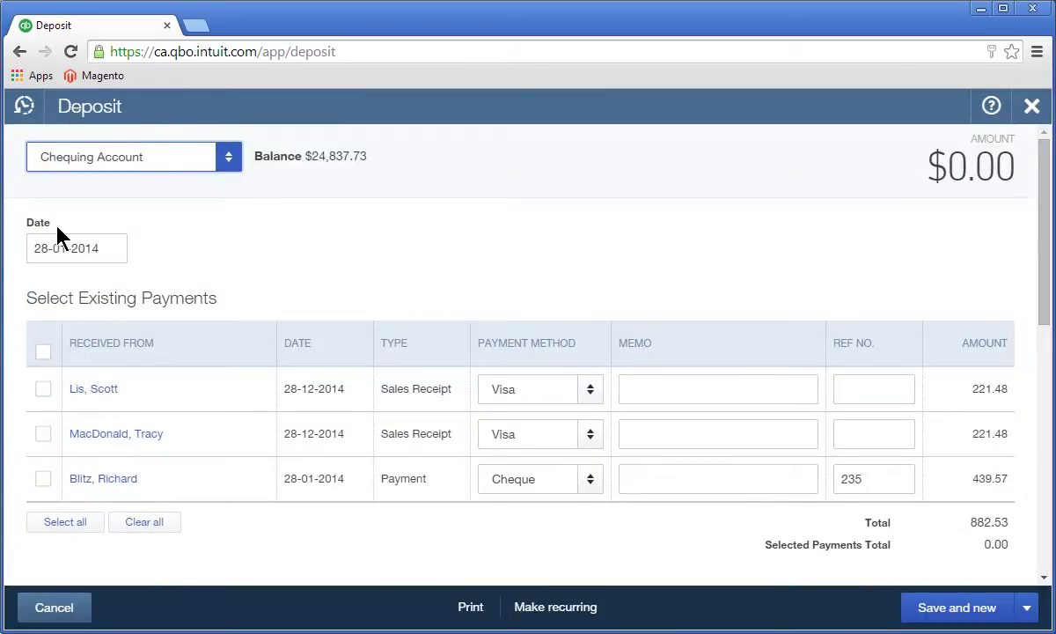
Select both Visa sales receipts and the 439.57 cheque, then save and close the $882.53 deposit.
{"action": "left_click", "coordinate": [44, 398]}
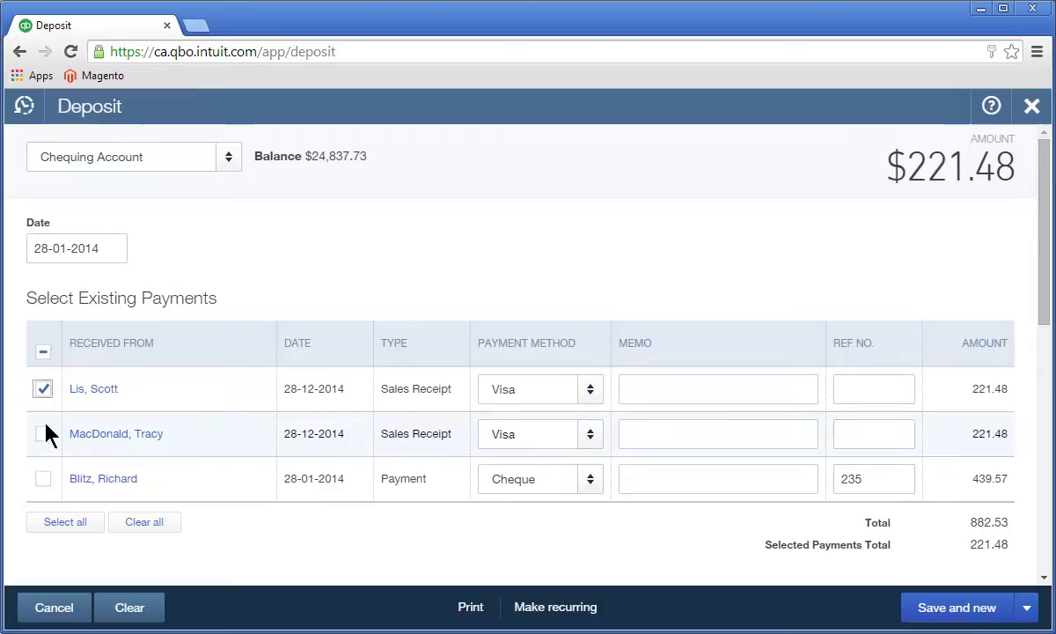
{"action": "left_click", "coordinate": [44, 433]}
{"action": "left_click", "coordinate": [43, 479]}
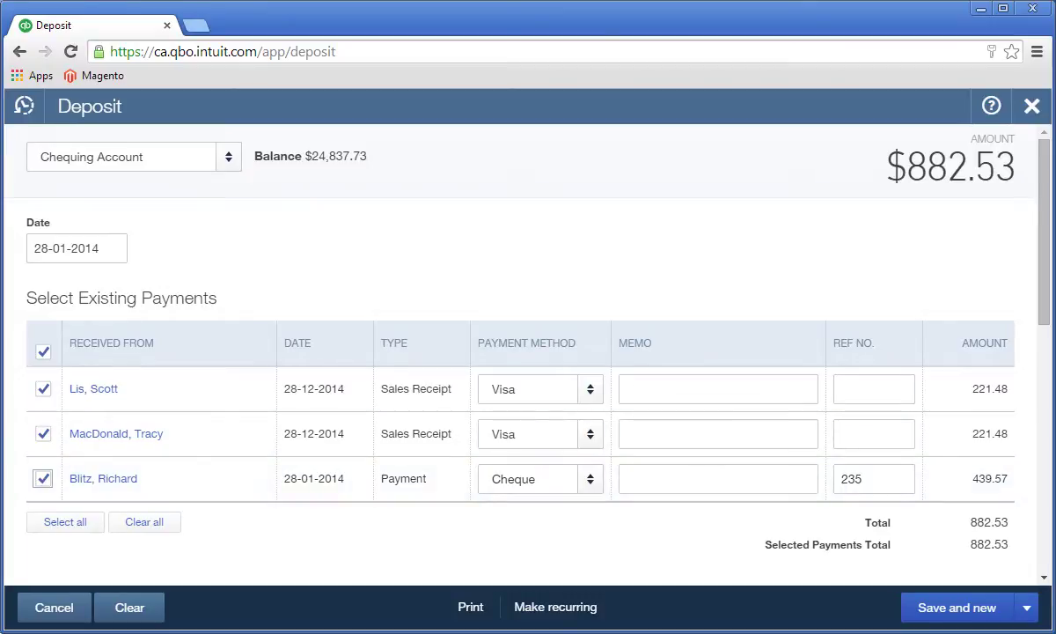
{"action": "left_click_drag", "start_coordinate": [1048, 275], "coordinate": [1045, 377]}
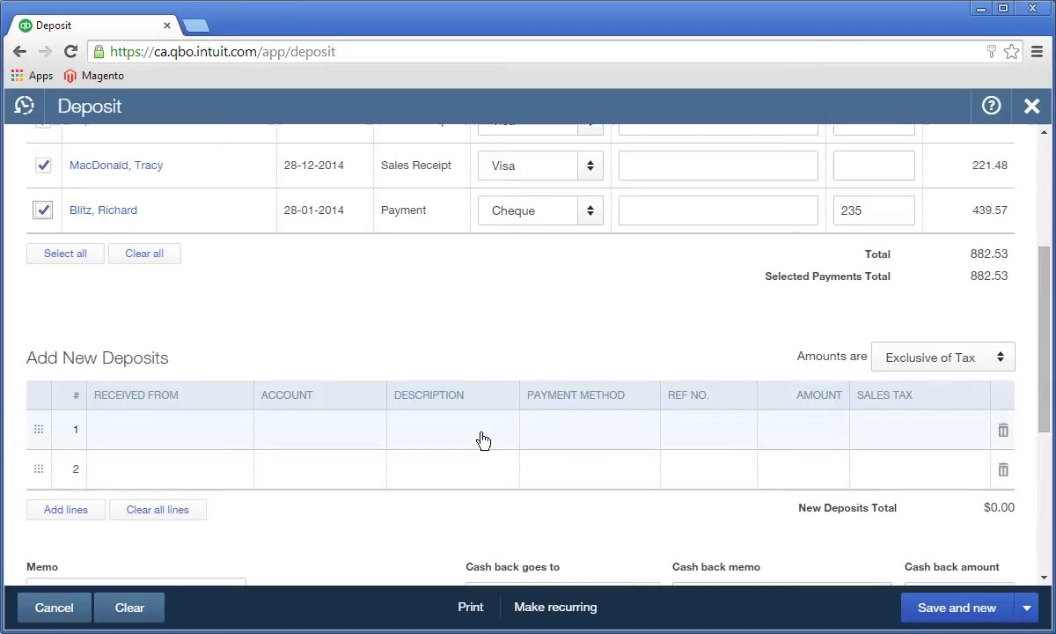
{"action": "left_click", "coordinate": [1026, 607]}
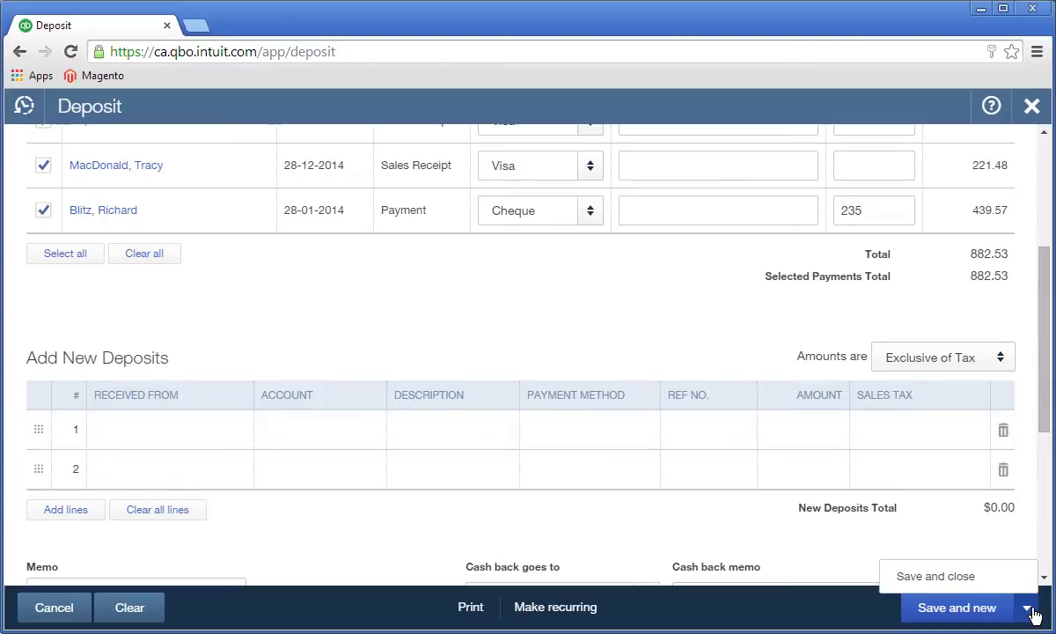
{"action": "left_click", "coordinate": [950, 575]}
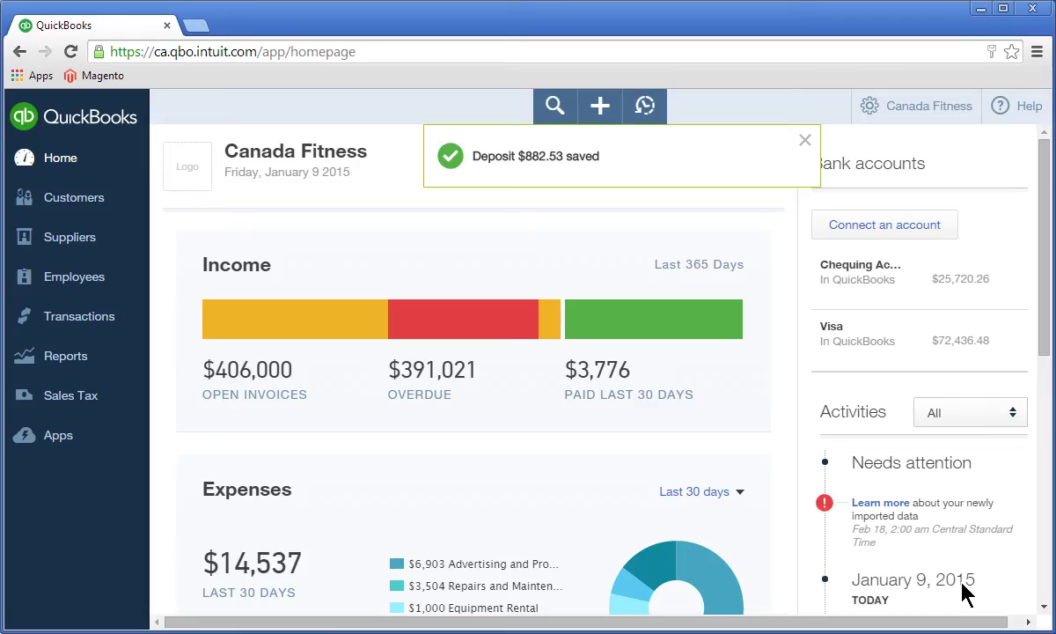